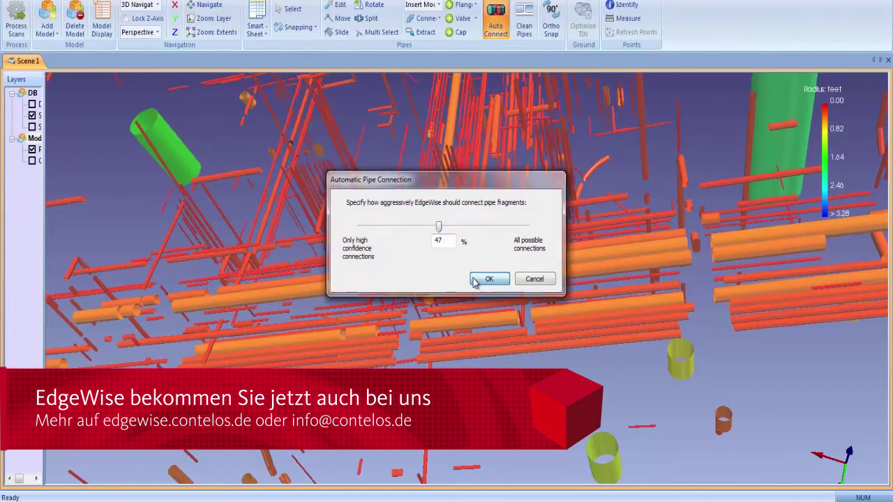
Auto-connect the pipe fragments at 47% with elbows, then run Clean Pipes.
click(488, 278)
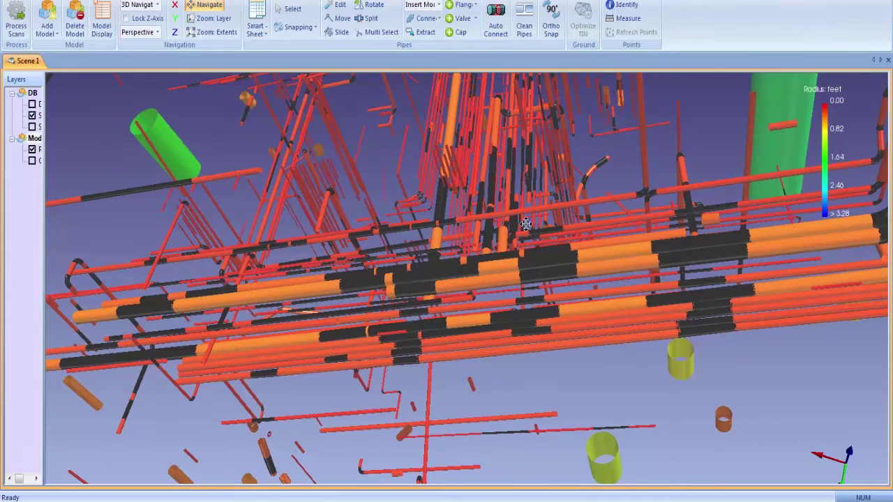
click(524, 24)
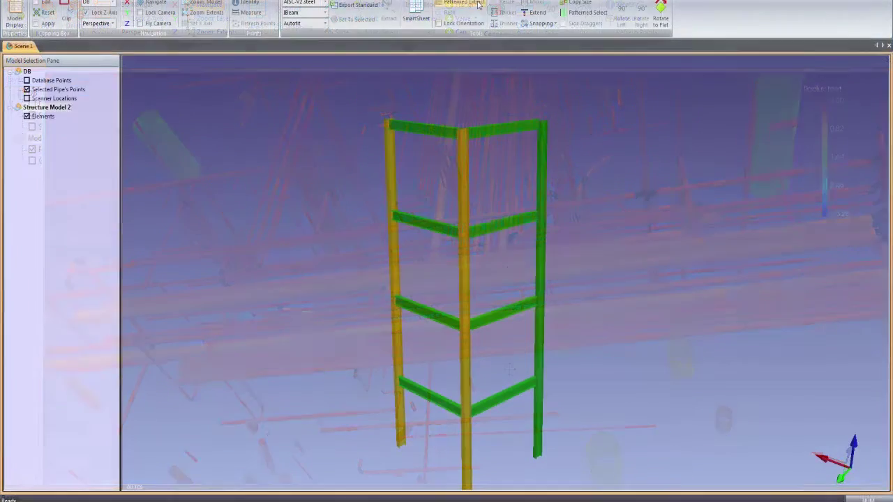
Auto-extract the steel frame's columns and beams by picking columns, then review the result.
click(538, 351)
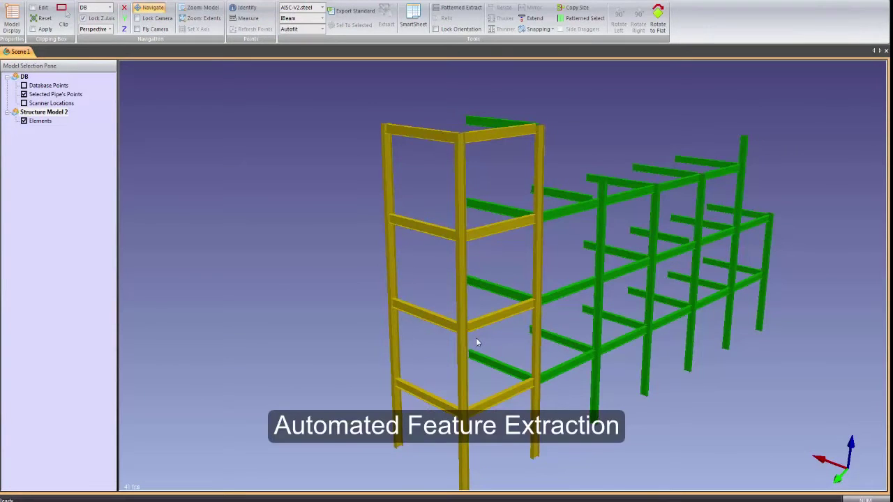
drag(411, 464, 514, 144)
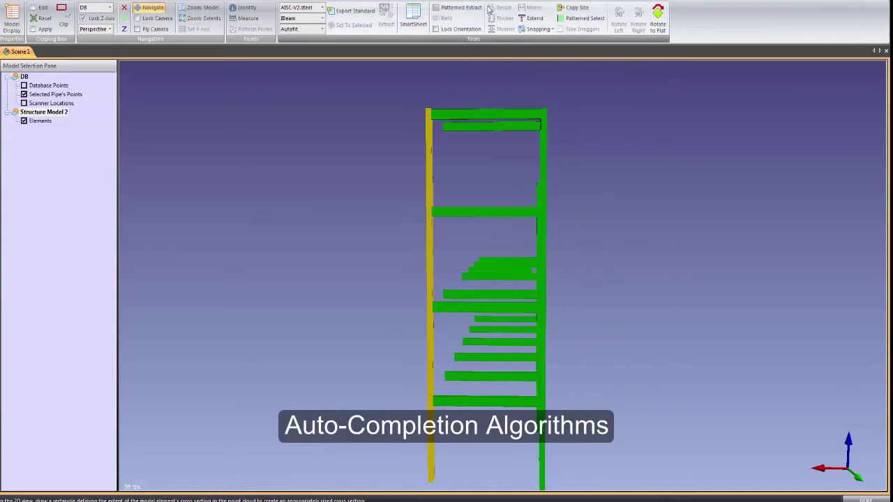
click(432, 343)
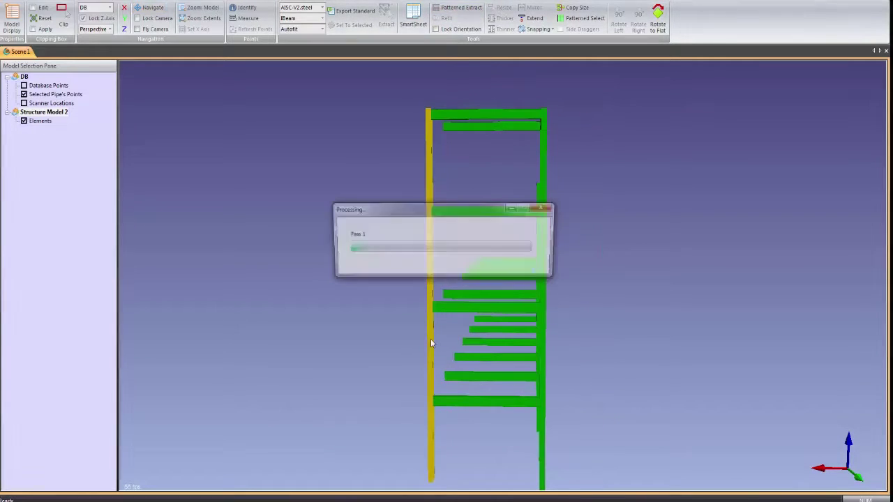
drag(258, 167, 379, 203)
drag(356, 170, 769, 231)
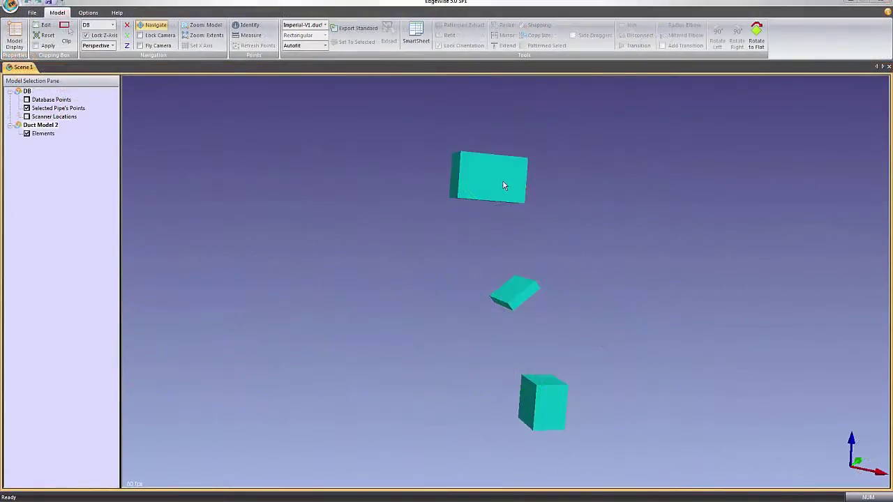
Join the top and middle ducts with a radius elbow, accepting the transition.
click(503, 184)
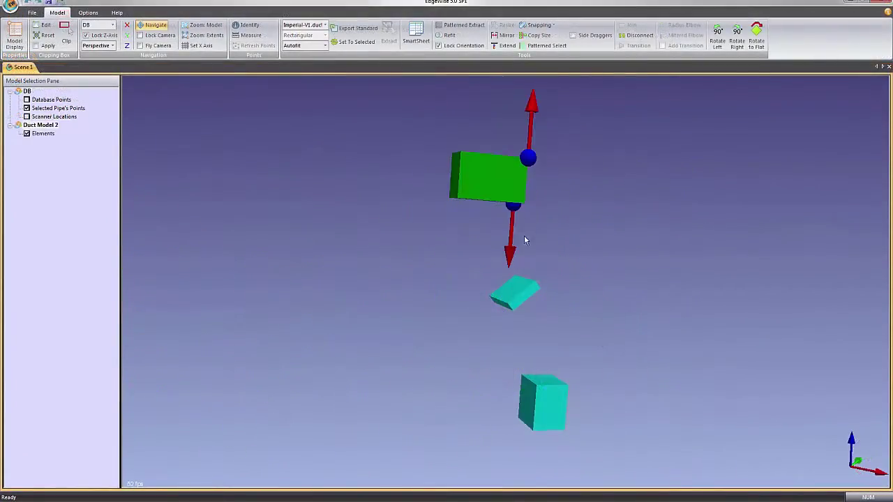
ctrl+click(528, 282)
click(680, 25)
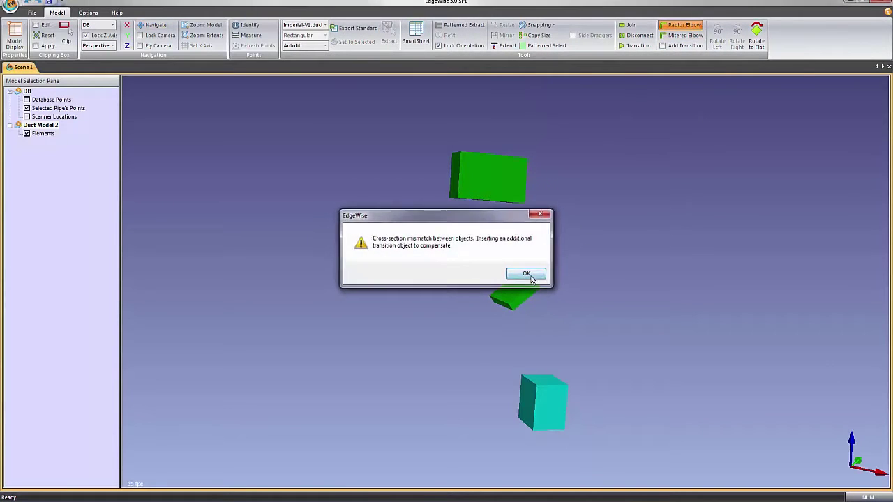
click(526, 274)
Join the new elbow to the bottom duct with a radius elbow and transition.
click(523, 298)
ctrl+click(542, 415)
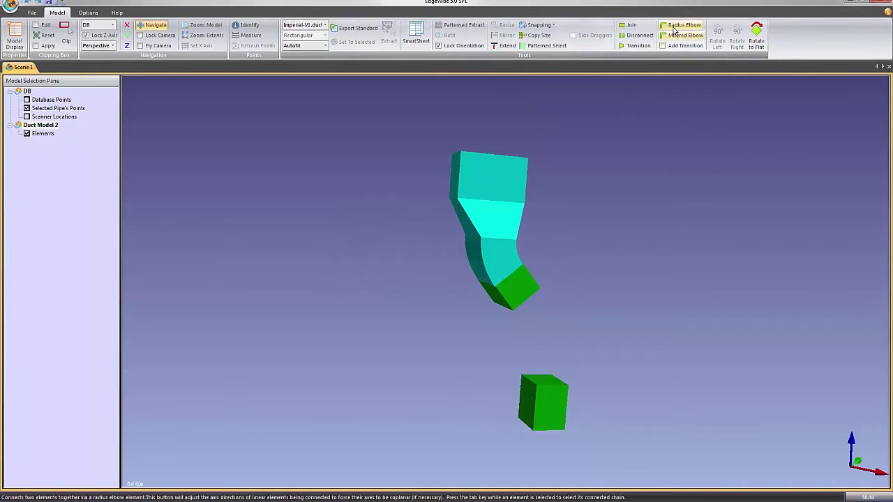
click(680, 24)
click(526, 273)
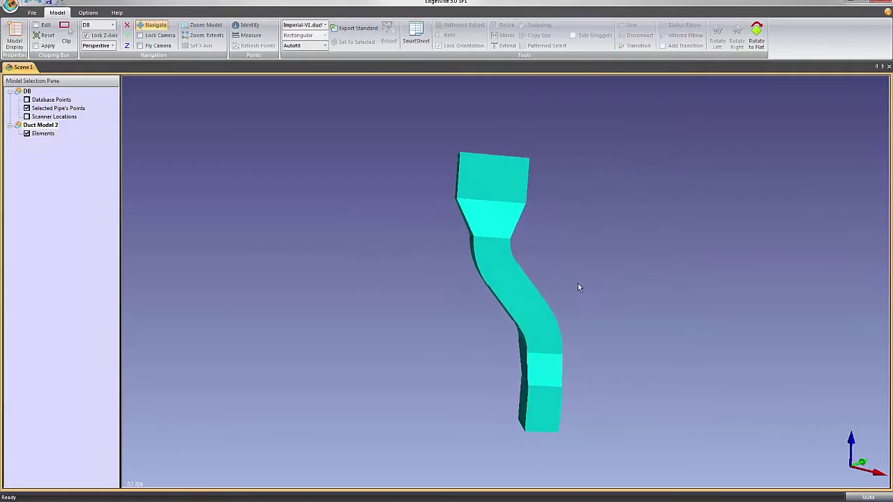
click(491, 271)
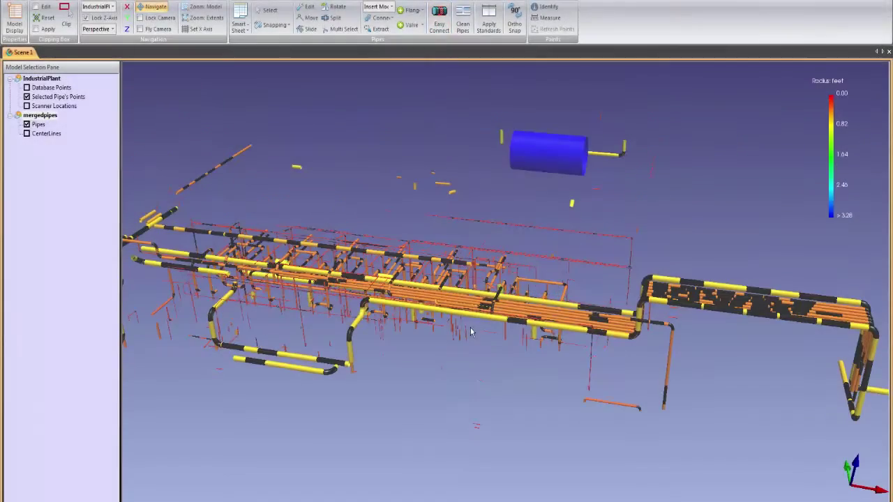
Connect the open pipe ends with elbows, including the lower pipe to the vertical pipe's top.
drag(453, 105, 379, 84)
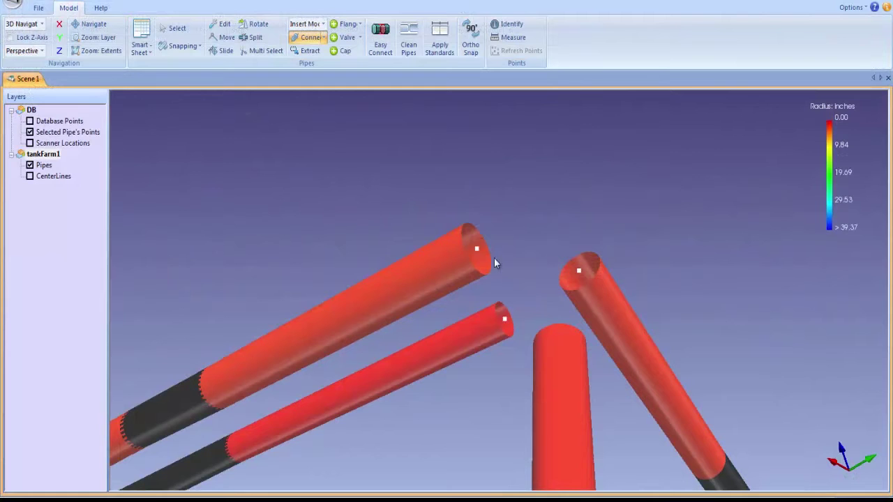
click(578, 271)
click(476, 249)
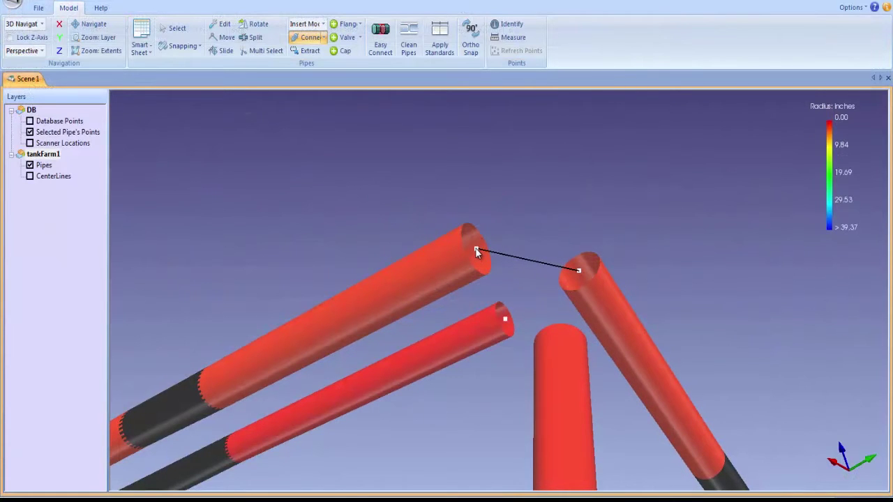
click(504, 319)
click(557, 339)
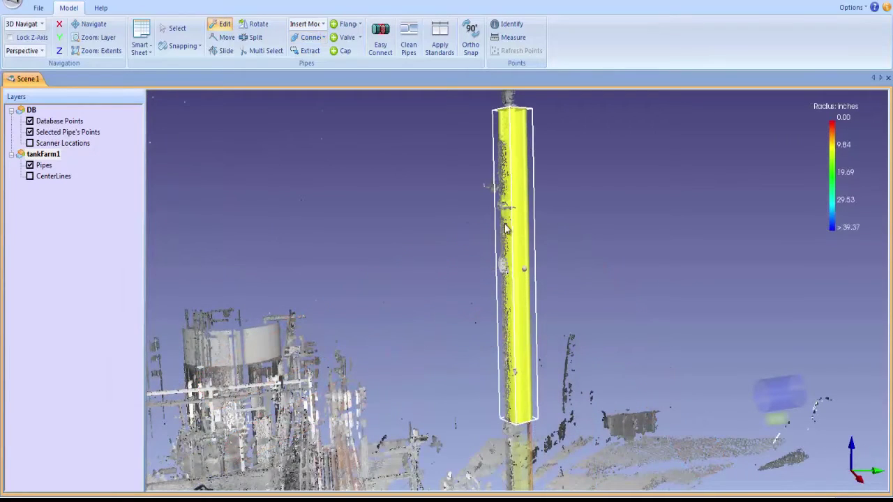
Select all the FARO scan files for batch processing.
click(516, 129)
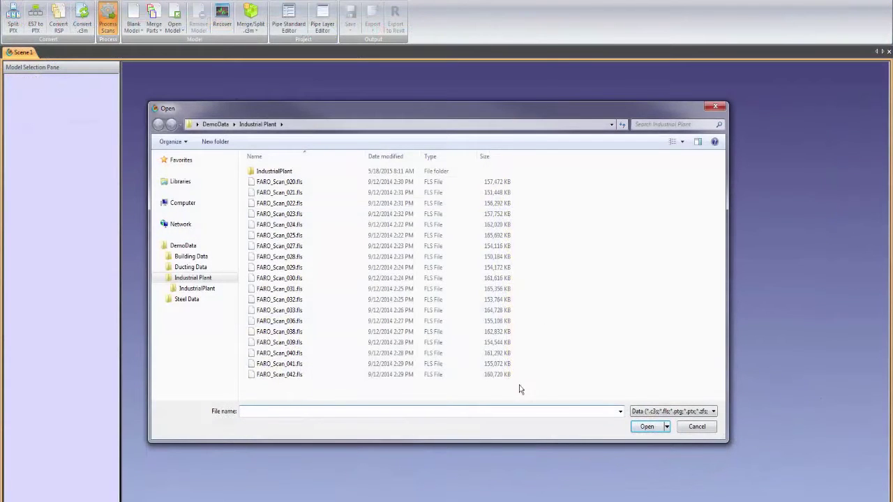
drag(519, 389, 468, 186)
click(647, 426)
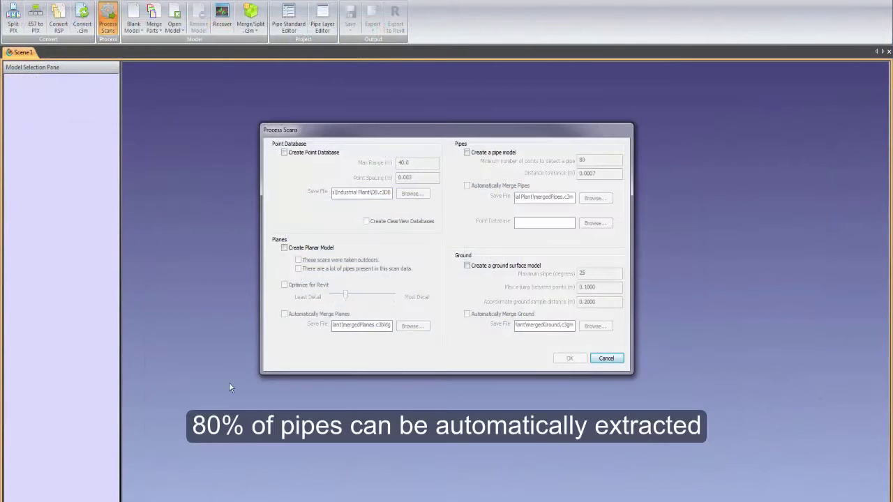
Enable point database, pipe model, merge pipes, ground model and merge ground, then start processing.
click(284, 152)
click(467, 152)
click(467, 185)
click(467, 266)
click(466, 314)
click(569, 357)
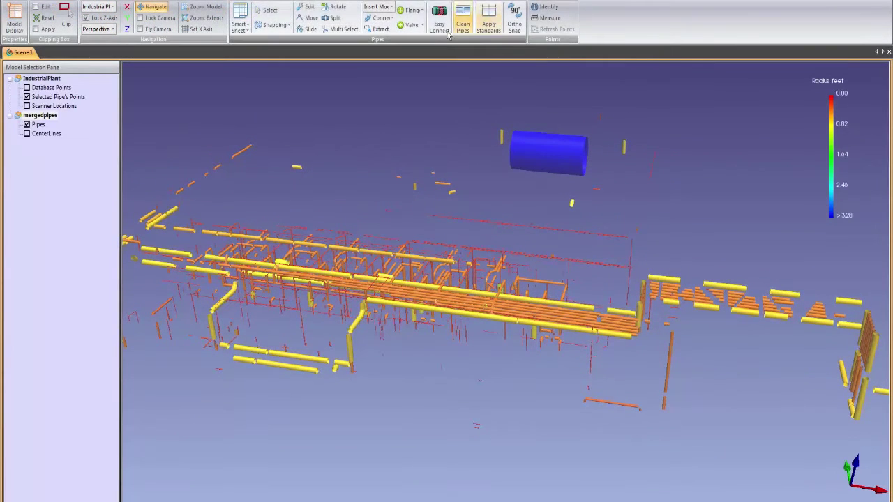
Run Easy Connect at 50% with 15% diameter variance and elbow connections allowed.
click(438, 24)
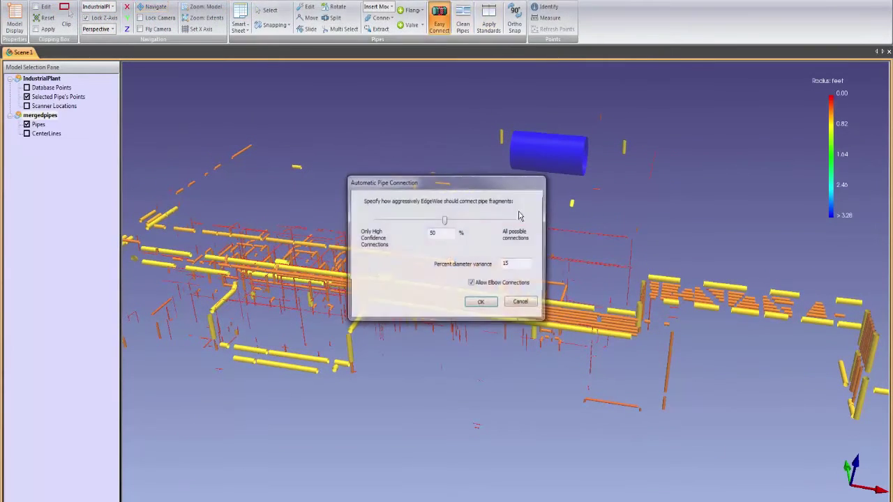
click(473, 303)
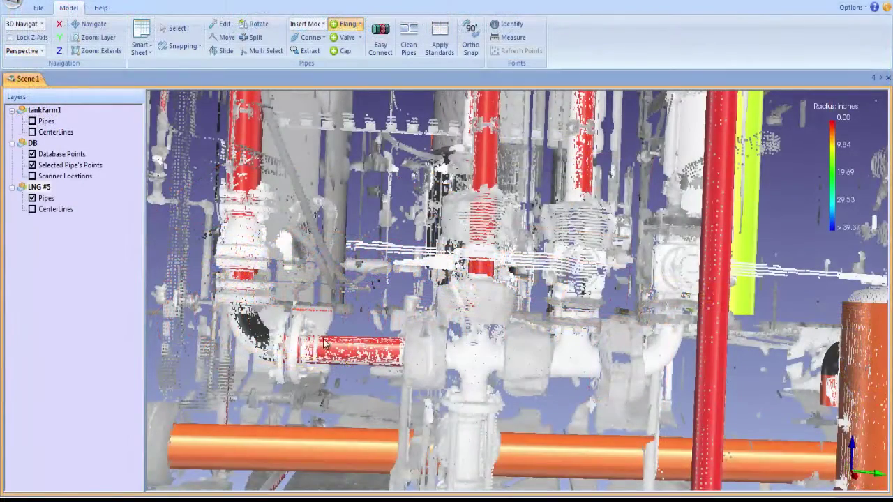
Place flanges on the horizontal red pipe and at three points along the vertical red pipe.
click(324, 341)
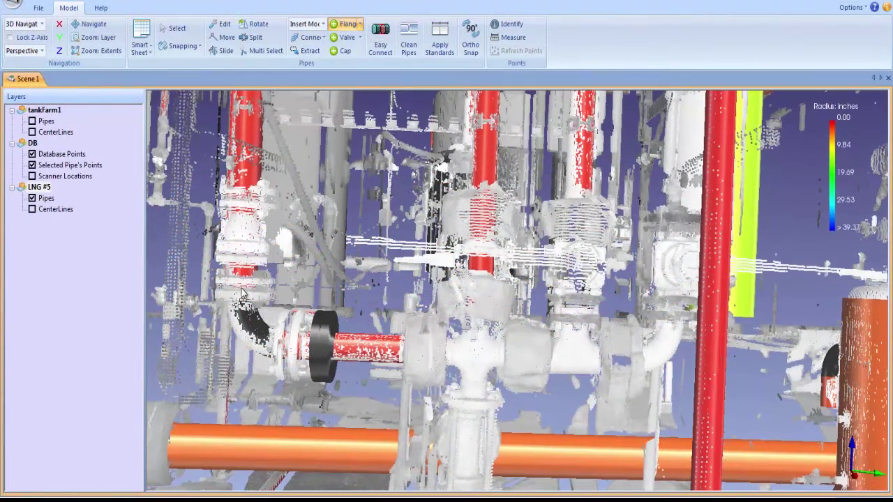
click(243, 274)
click(243, 238)
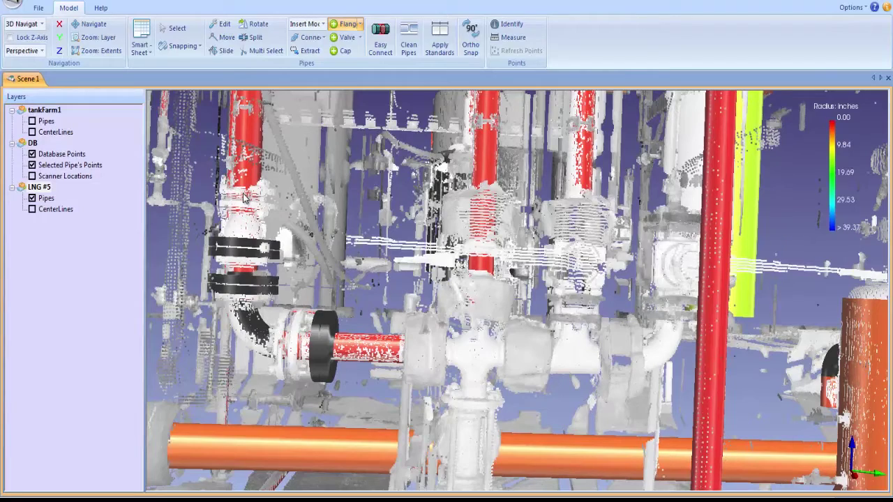
click(244, 198)
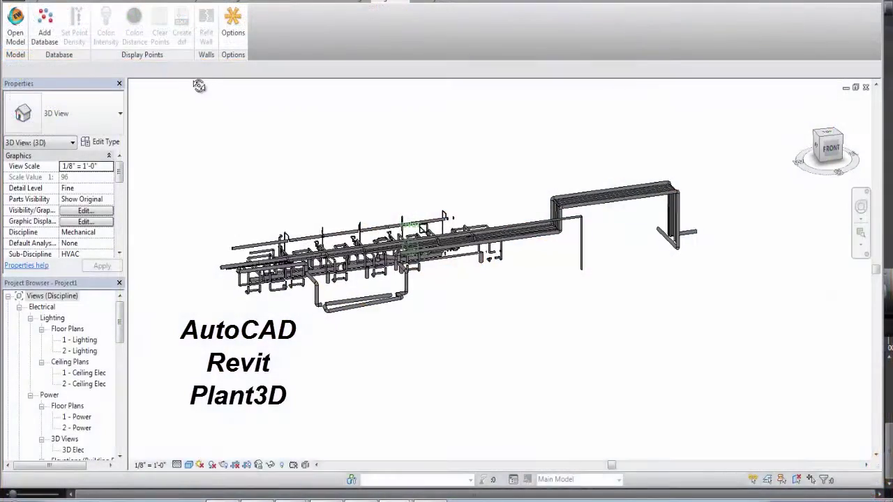
Orbit the plant pipe model to a new viewing angle.
shift+middle_drag(199, 84, 208, 82)
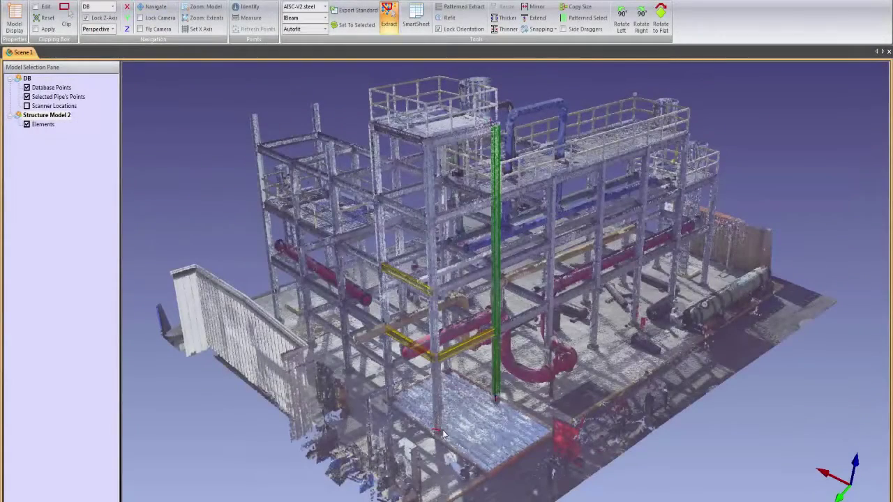
Draw two new steel columns between the top beam and the base.
drag(440, 432, 423, 141)
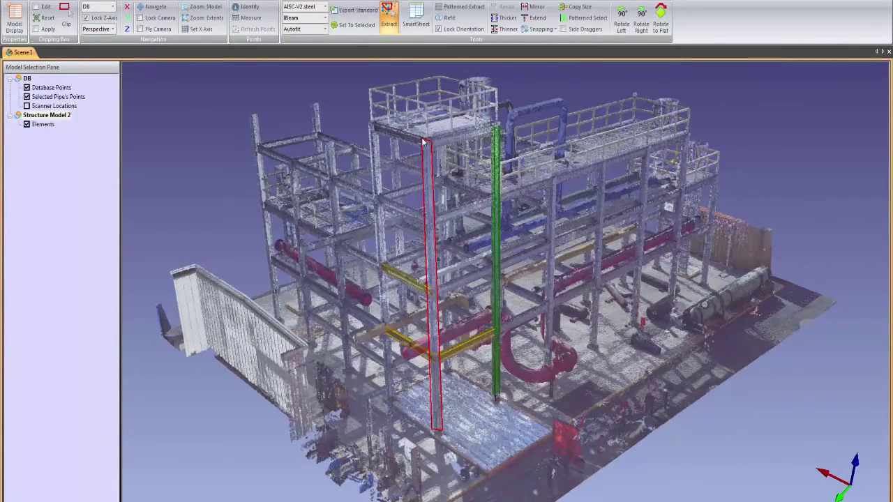
drag(423, 141, 423, 142)
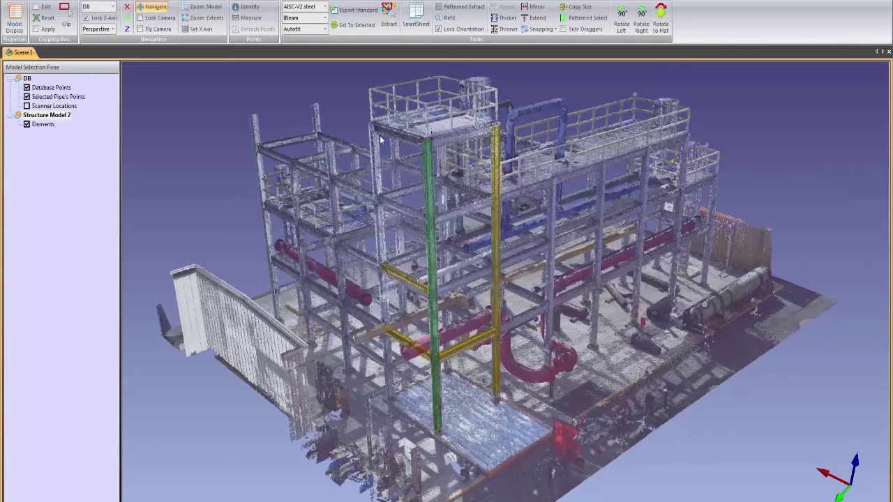
drag(378, 192, 385, 397)
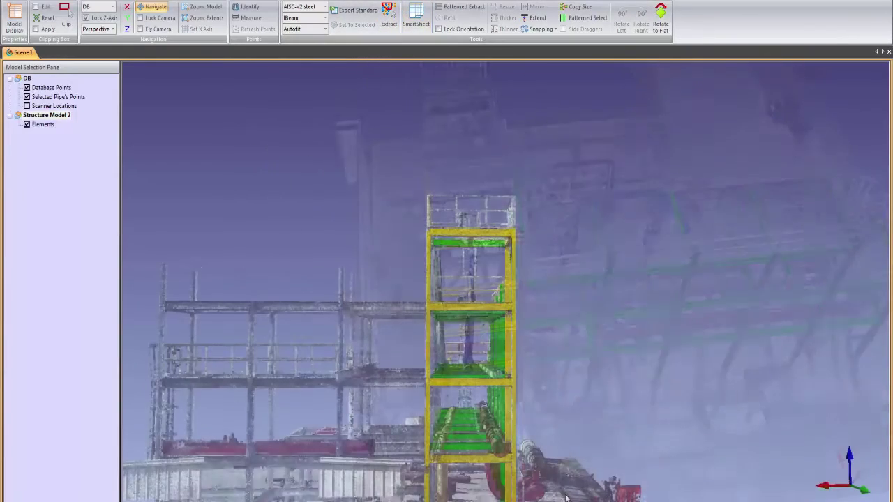
Auto-extract the tower frame from the left column and review it from a raised view.
drag(566, 497, 454, 184)
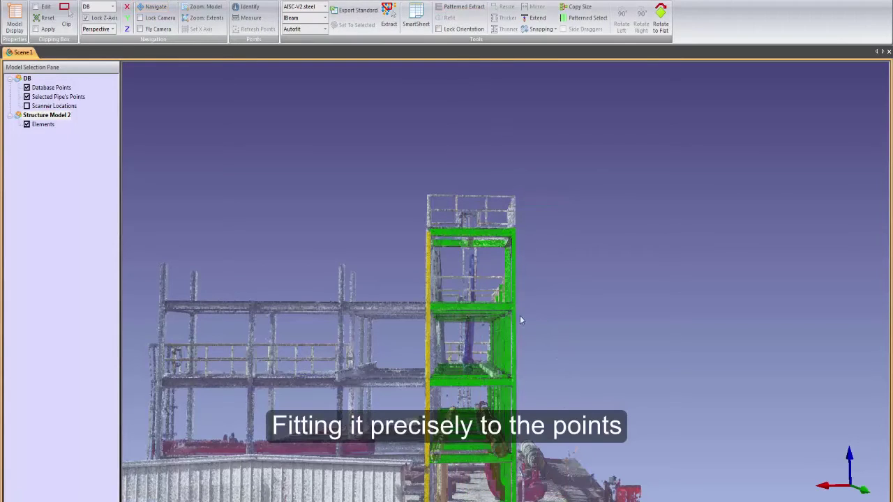
click(427, 416)
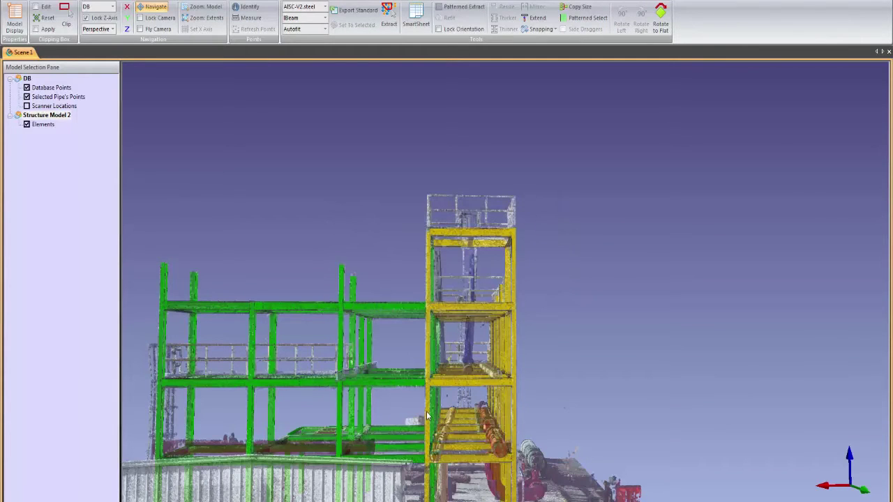
drag(239, 213, 449, 307)
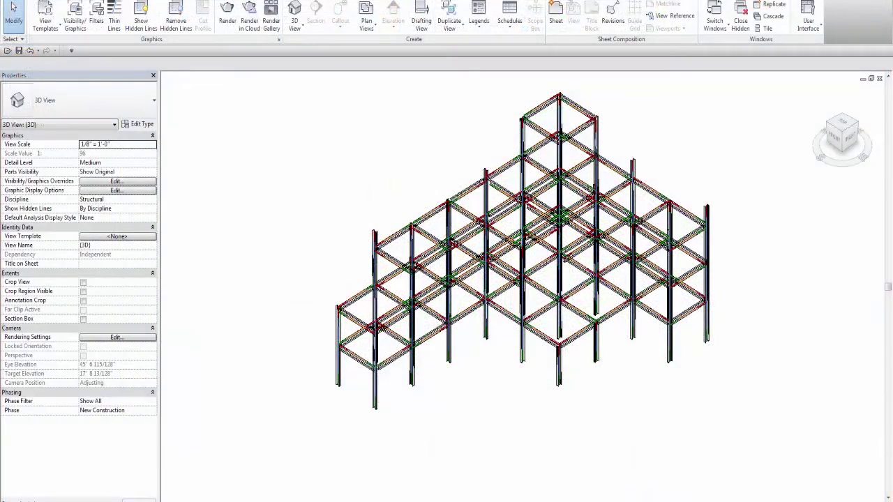
Set the view's Detail Level to Fine and its Visual Style to Realistic.
click(213, 495)
click(214, 499)
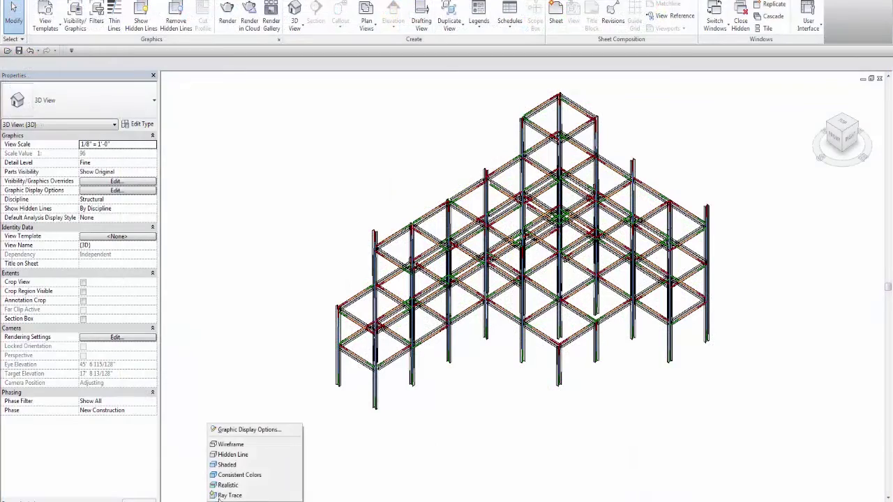
click(228, 485)
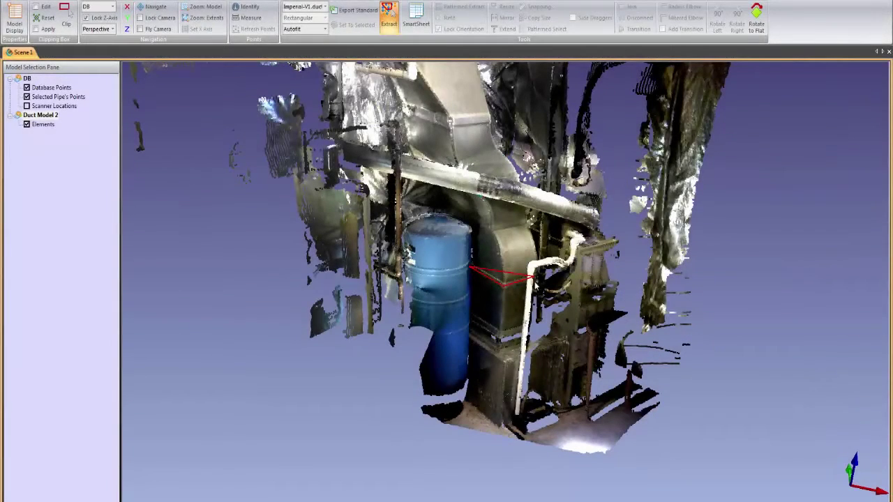
Extract the rectangular duct, then connect its small piece using a radius elbow and a size transition.
click(480, 332)
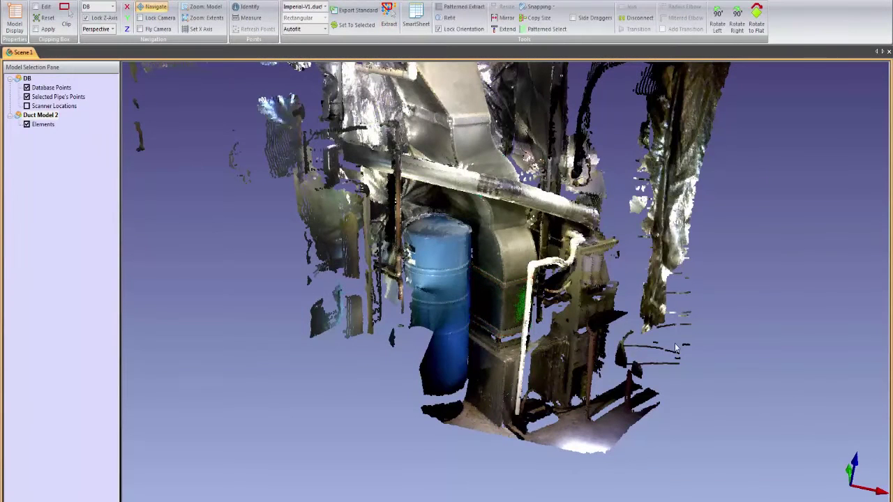
drag(675, 348, 596, 296)
click(416, 18)
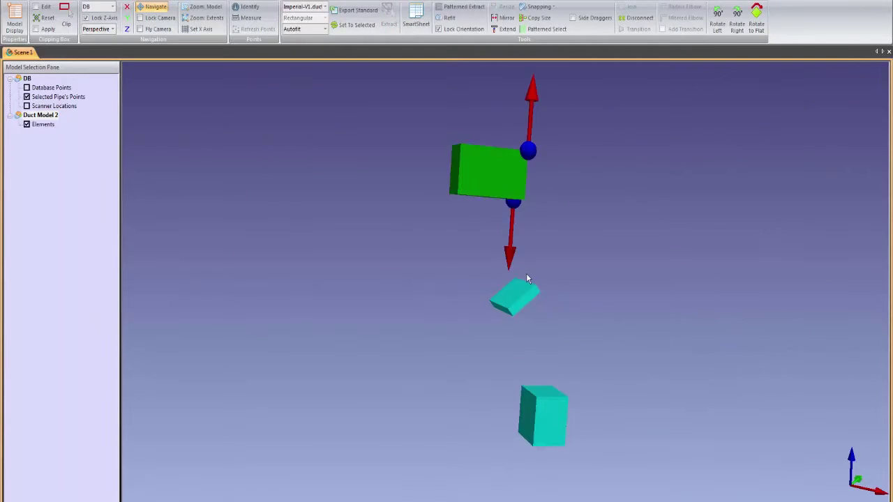
click(523, 292)
click(527, 276)
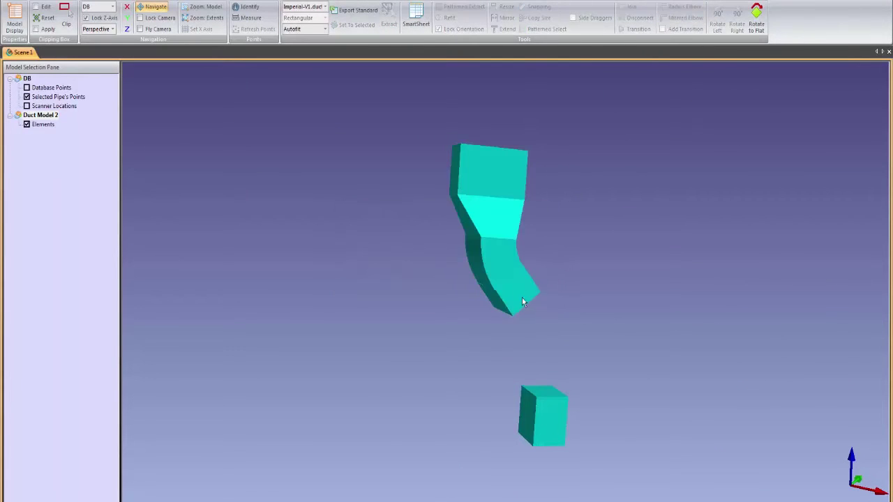
click(525, 276)
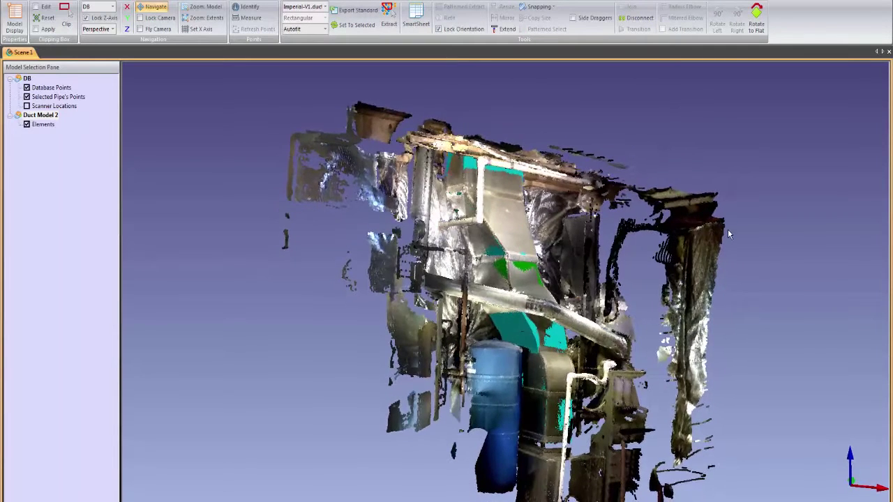
drag(634, 229, 302, 213)
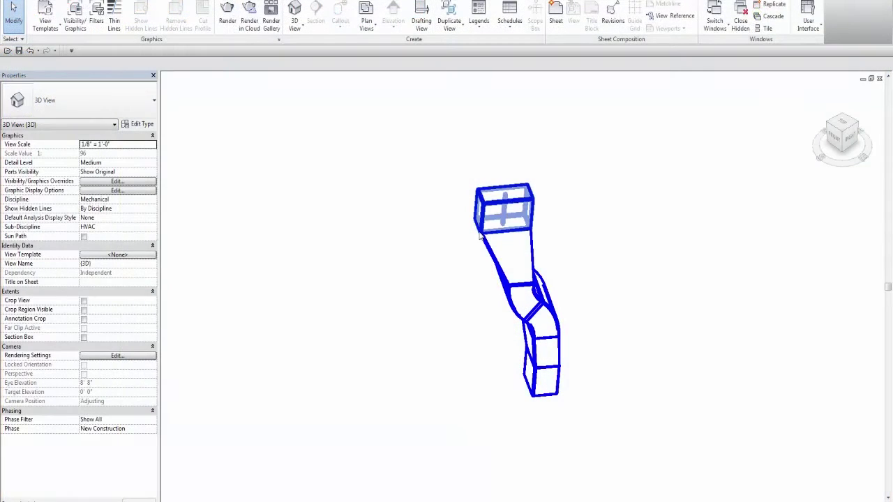
Select the imported duct run in the 3D view to show its Rectangular Duct properties.
click(484, 234)
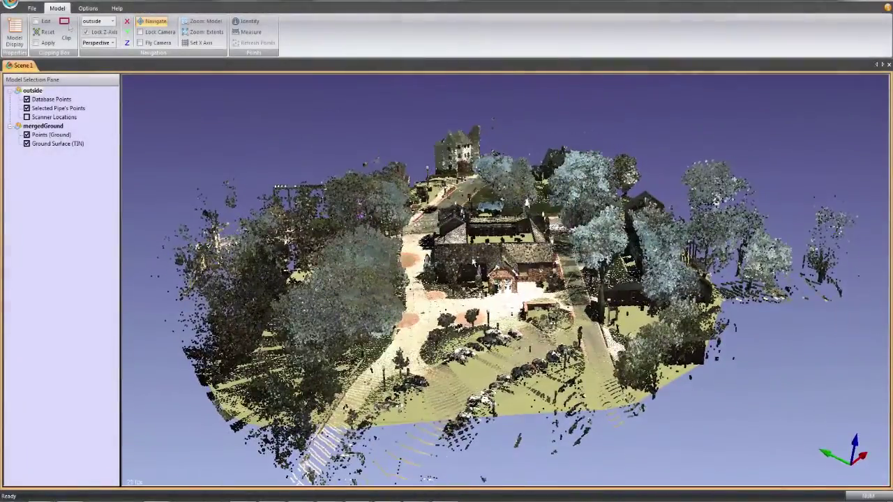
Hide Database Points and Points (Ground), leaving only the Ground Surface (TIN) visible.
click(27, 99)
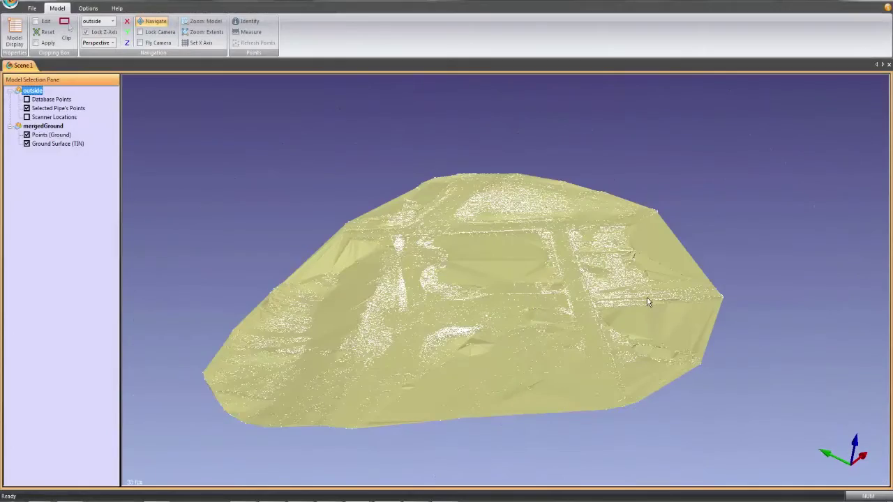
drag(647, 296, 30, 309)
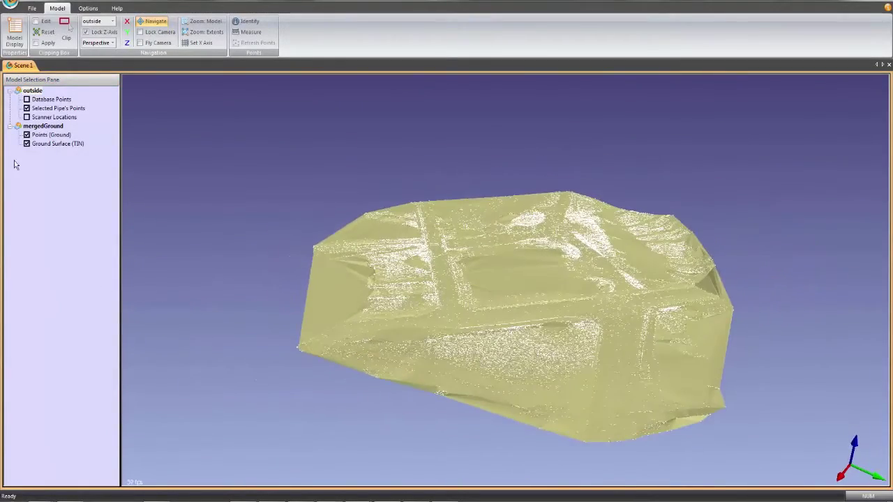
click(26, 134)
drag(683, 328, 403, 364)
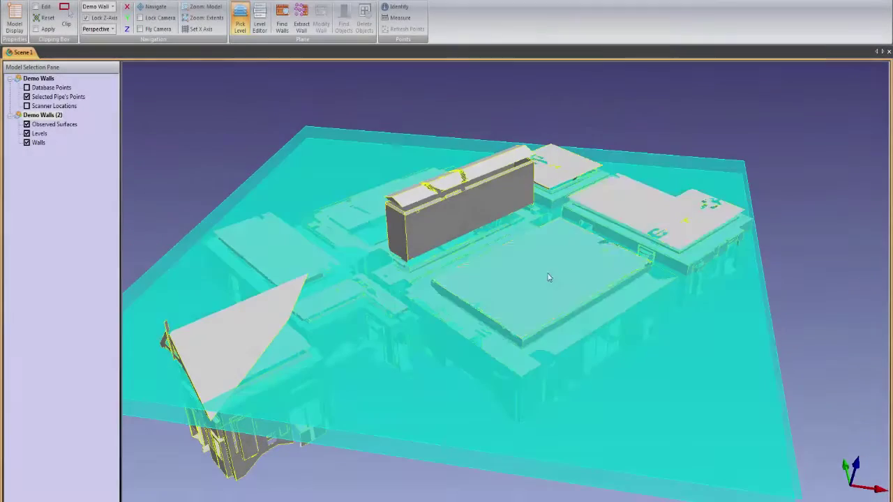
Run Find Walls on the building scan and hide Observed Surfaces so only walls show.
drag(548, 278, 413, 418)
click(282, 20)
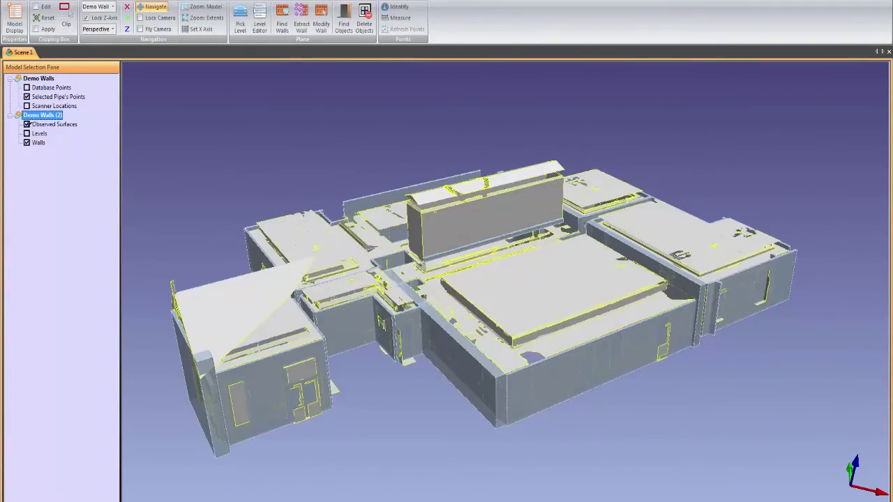
click(27, 124)
drag(530, 293, 586, 290)
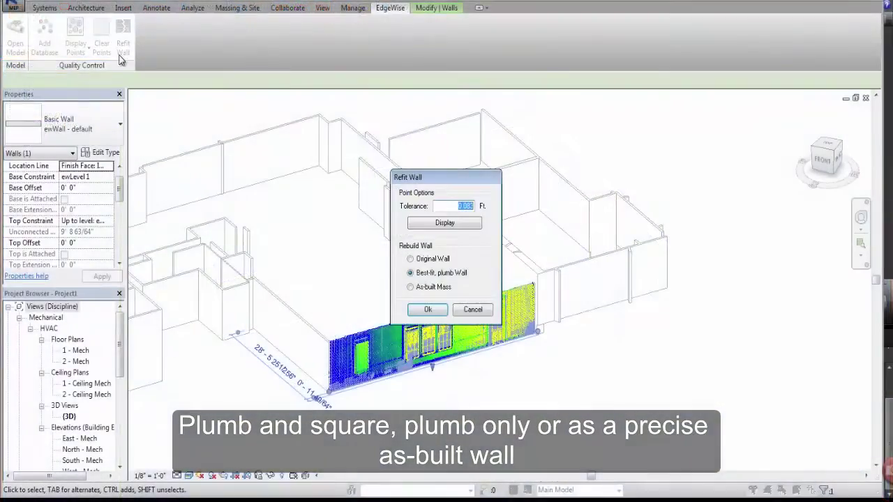
Refit the wall as a Best-fit, plumb Wall and colour its points by distance.
click(429, 309)
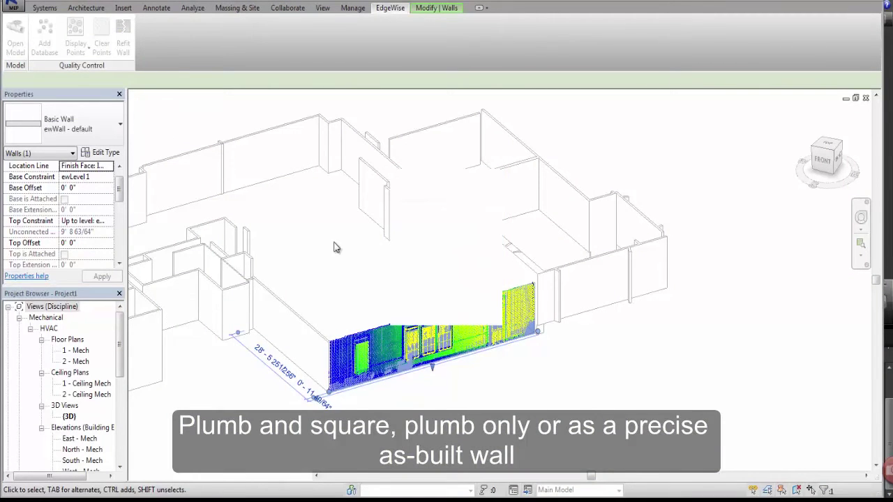
click(78, 38)
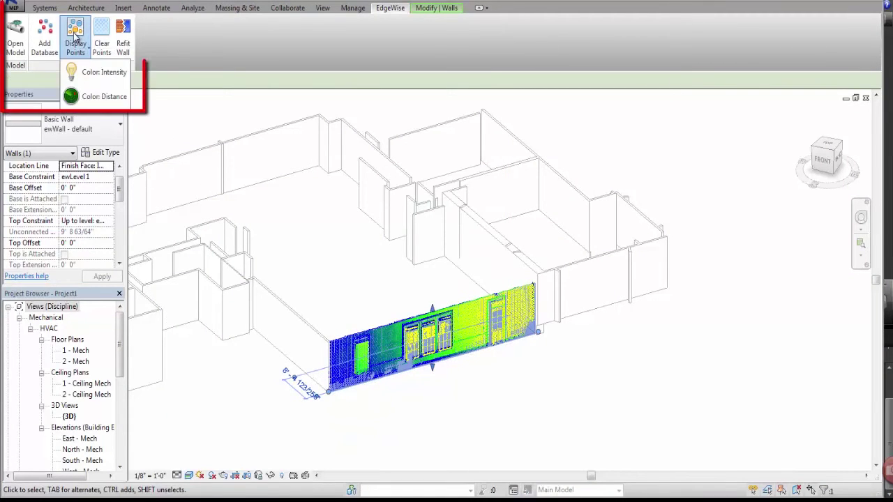
click(96, 99)
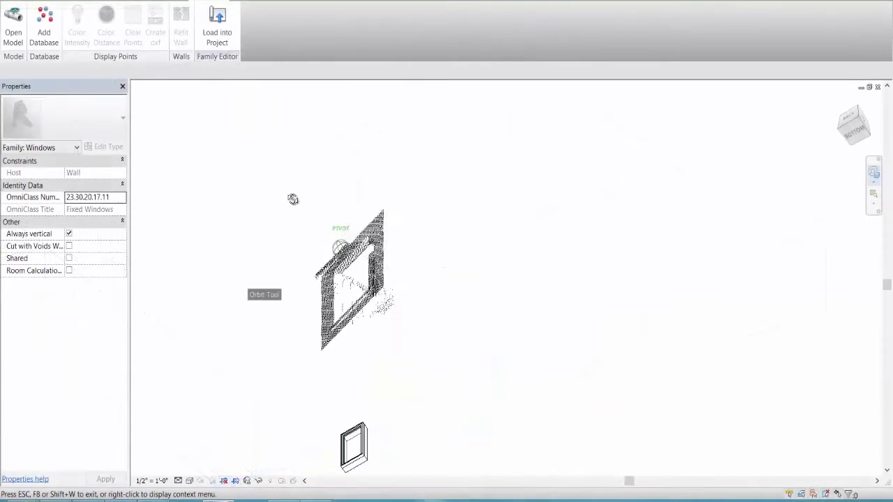
drag(293, 199, 293, 200)
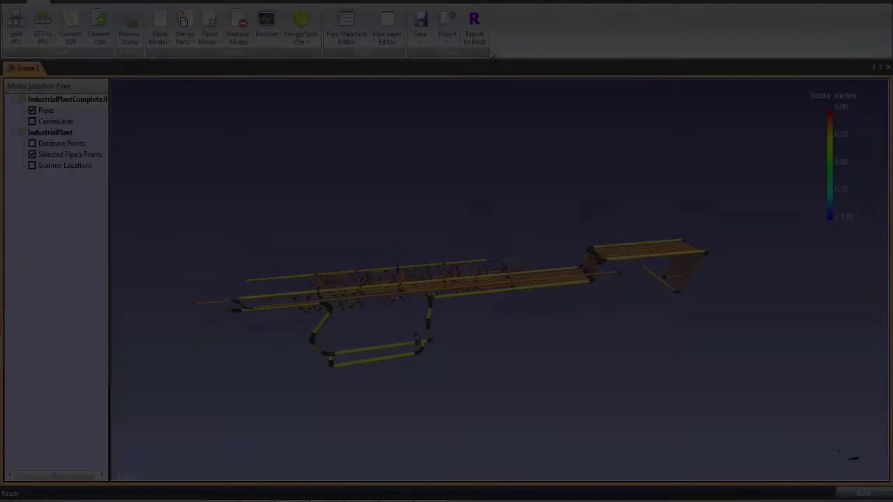
Export the pipe model to Revit, accepting the tee/valve and short-segment warnings and transfer options.
click(475, 32)
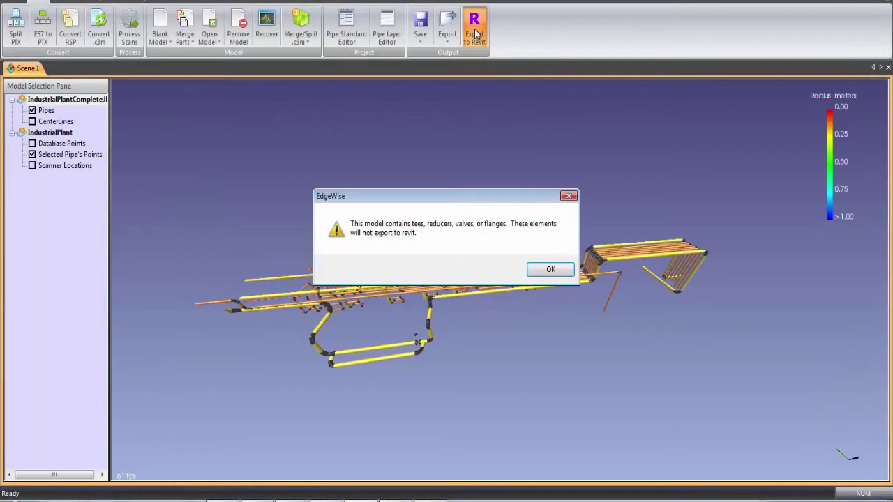
click(549, 270)
click(539, 280)
click(438, 267)
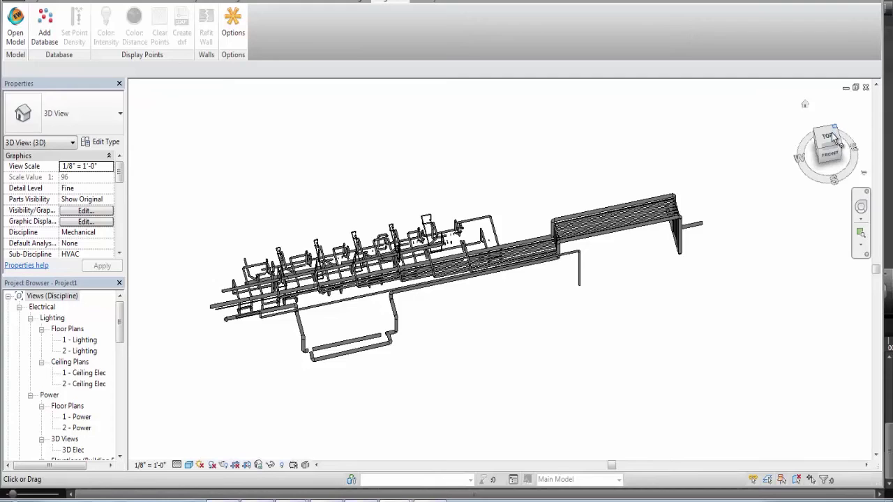
drag(827, 142, 844, 136)
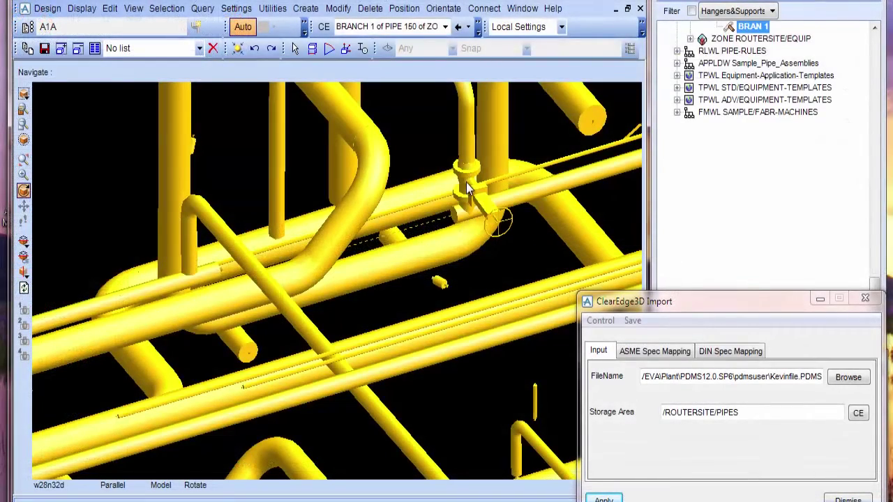
Select the imported valve, tee and elbow to confirm they are real PDMS components.
click(468, 188)
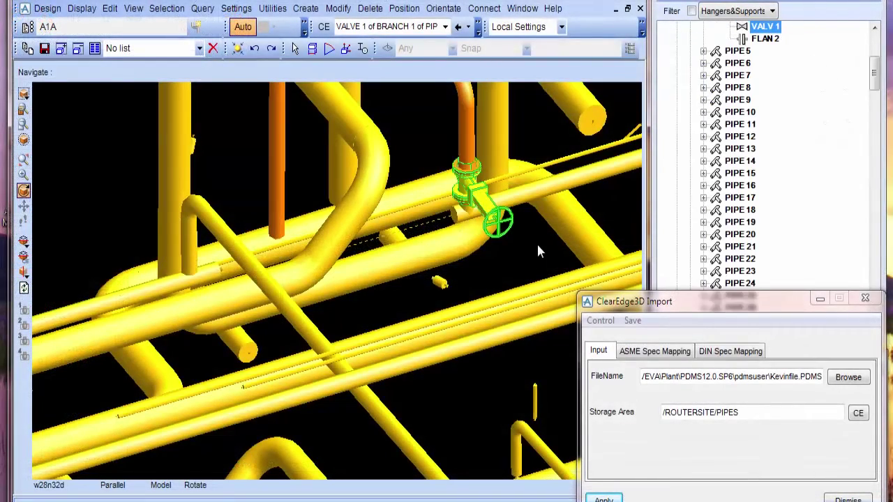
click(464, 215)
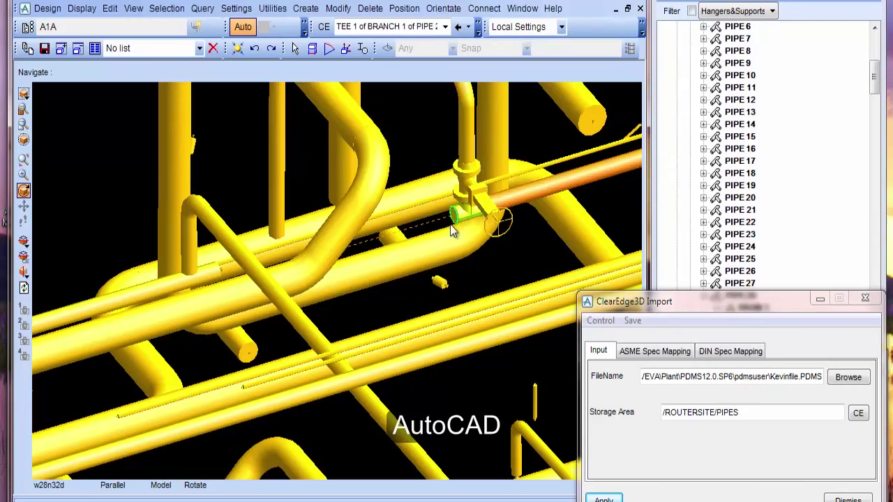
click(191, 207)
middle_drag(431, 321, 412, 296)
scroll(410, 297, down, 5)
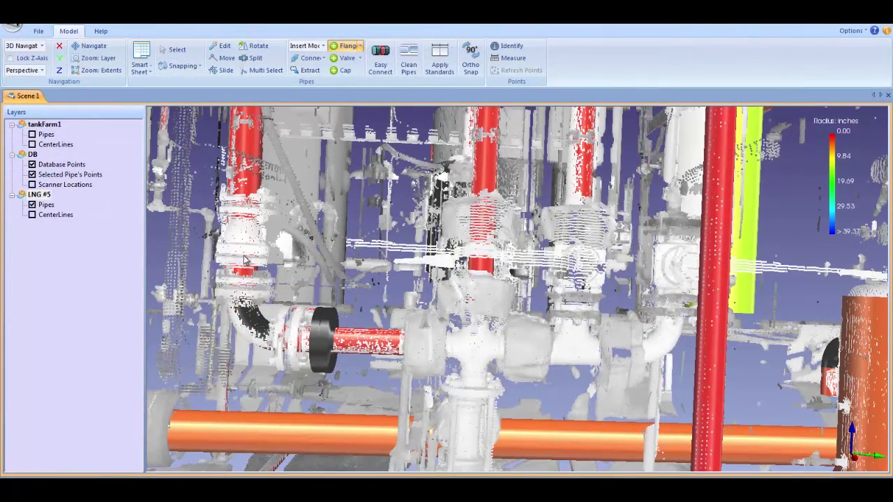
Insert a flange on the vertical red pipe in the tank farm scan.
click(243, 258)
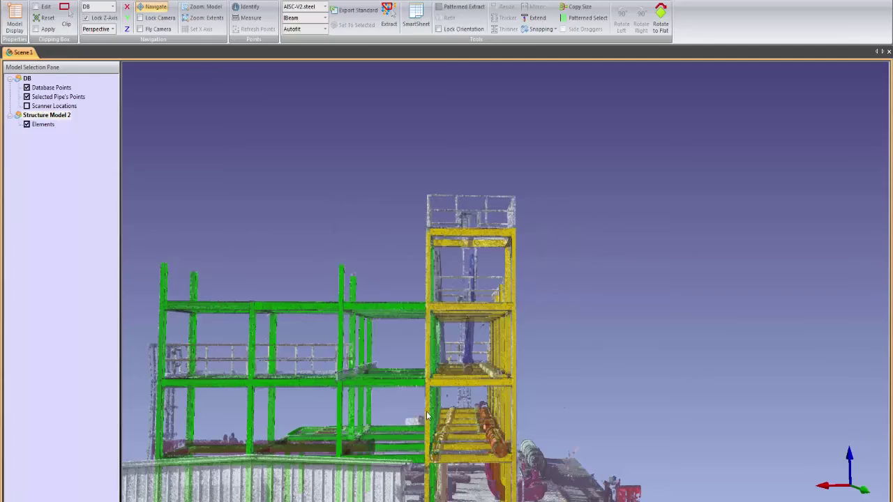
Orbit the extracted steel structure model over its scan to review it.
drag(239, 210, 465, 300)
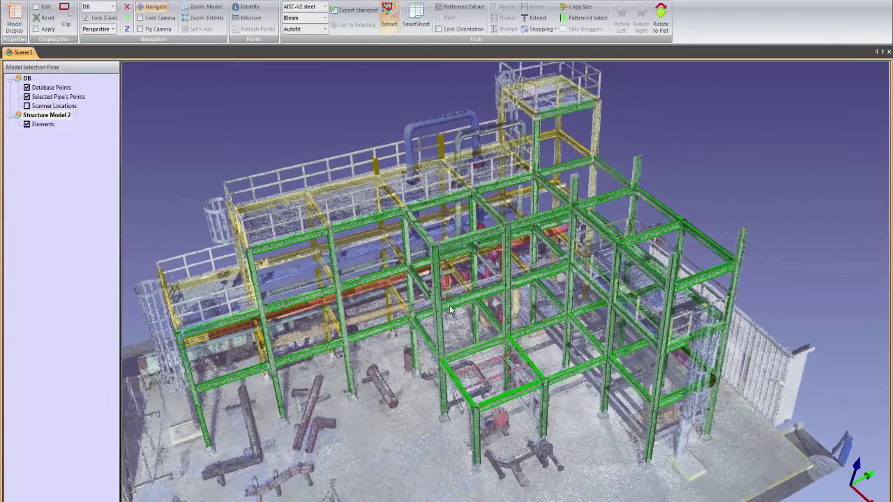